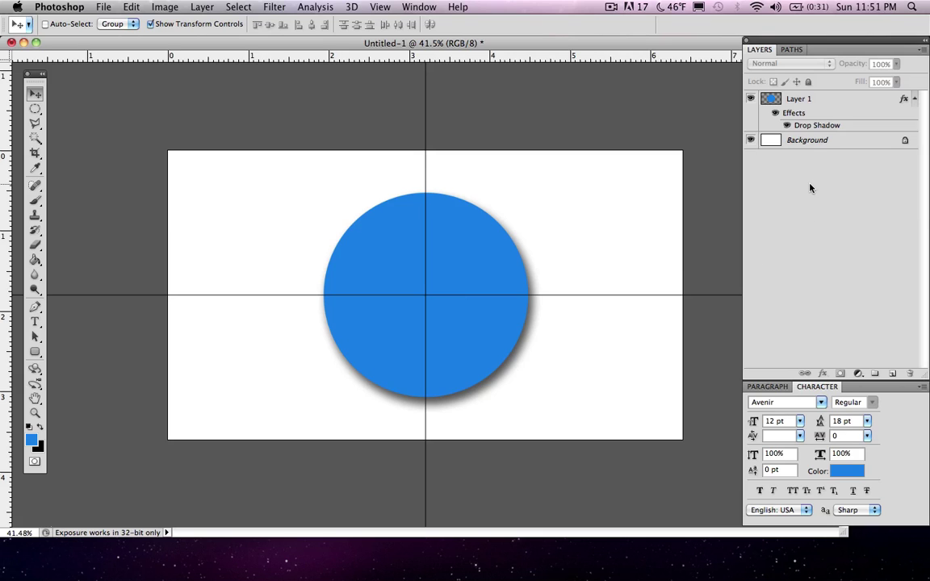
# Duplicate Layer 1 as a new layer named Layer 2
pyautogui.click(819, 105)
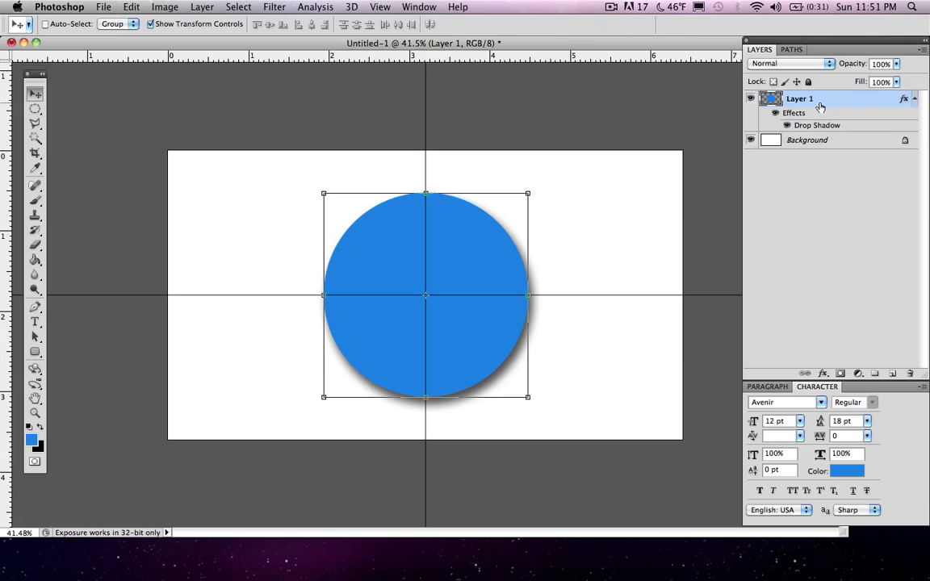
pyautogui.rightClick(819, 106)
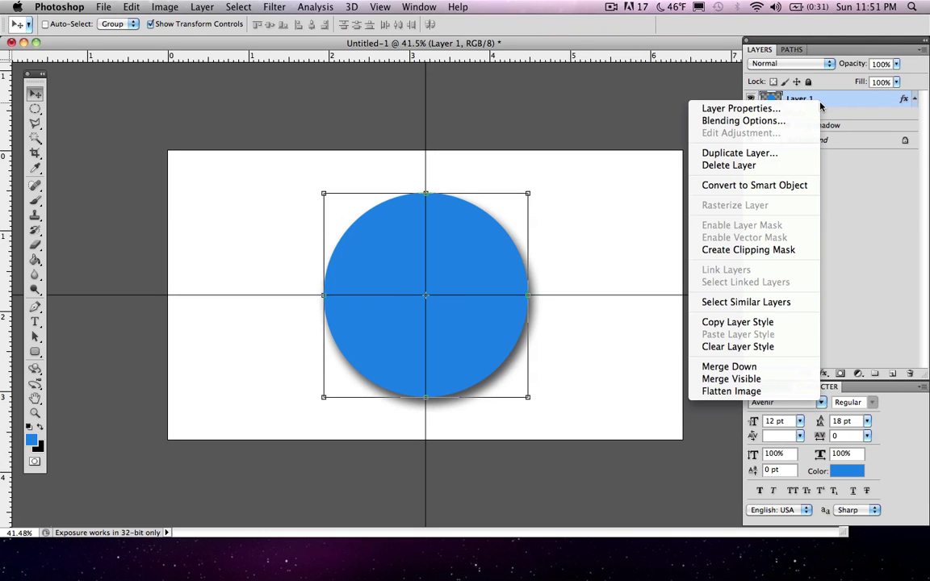
pyautogui.click(778, 153)
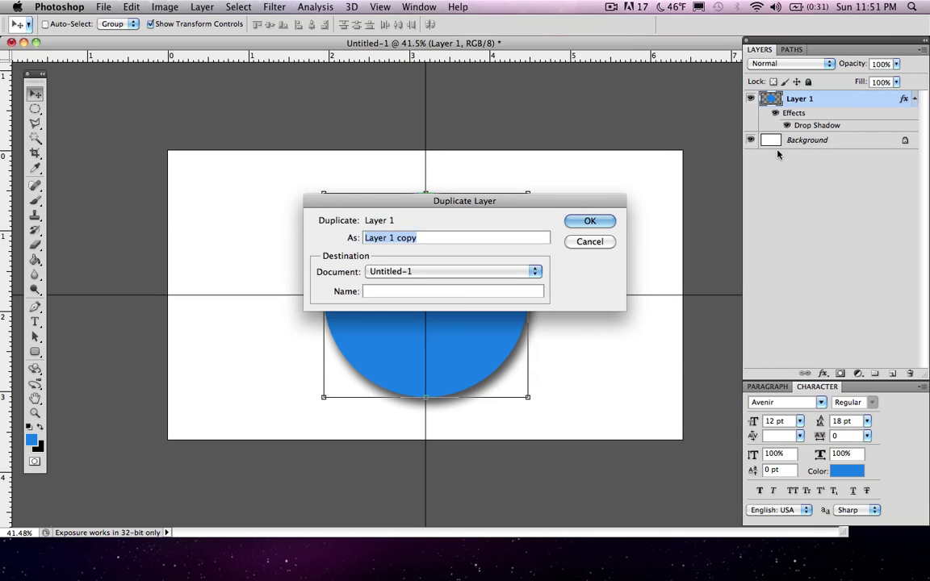
pyautogui.click(491, 238)
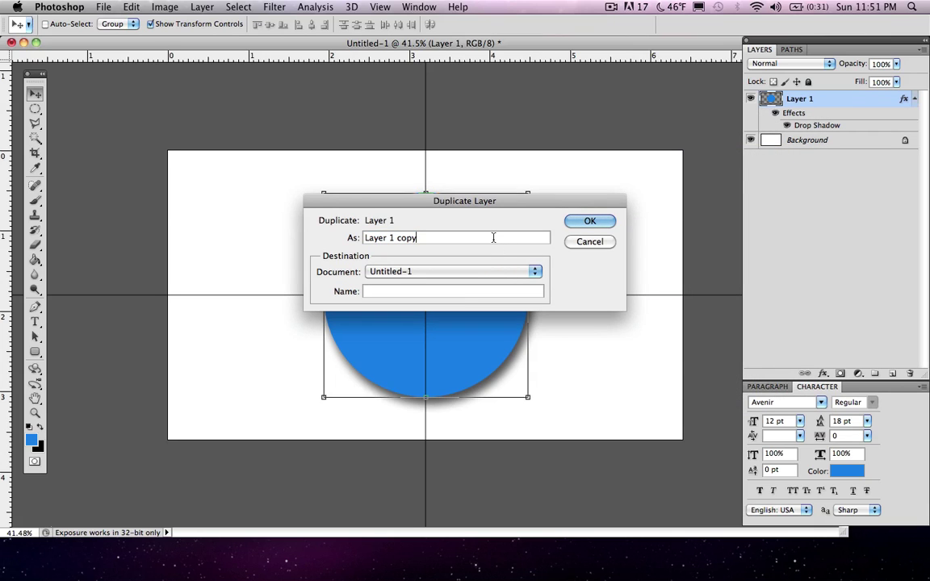
pyautogui.press('BackSpace')
pyautogui.press('BackSpace')
pyautogui.press('BackSpace')
pyautogui.press('BackSpace')
pyautogui.press('BackSpace')
pyautogui.press('BackSpace')
pyautogui.write('2')
pyautogui.press('Return')
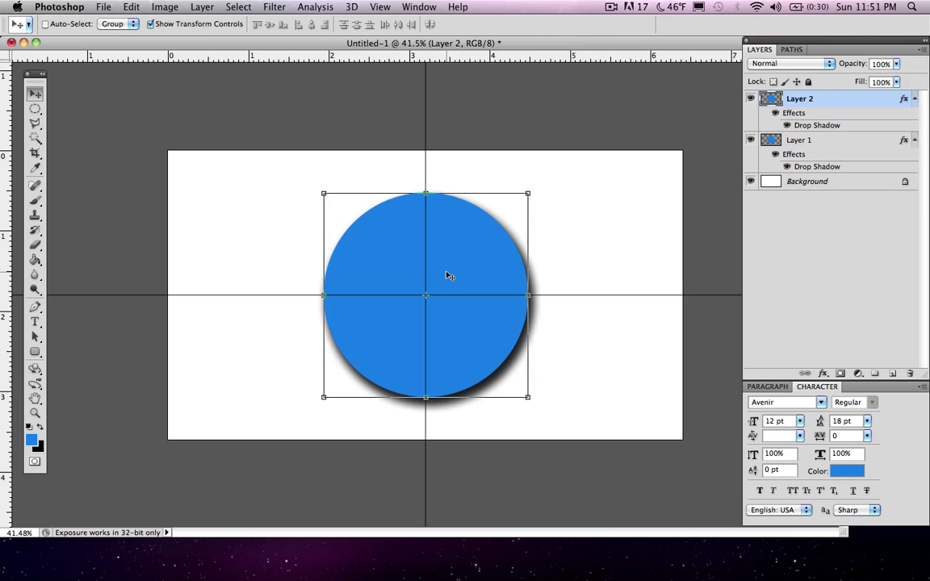
# Drag the Layer 2 circle left to overlap the original, hide the guides, and deselect
pyautogui.moveTo(447, 273); pyautogui.dragTo(308, 276)
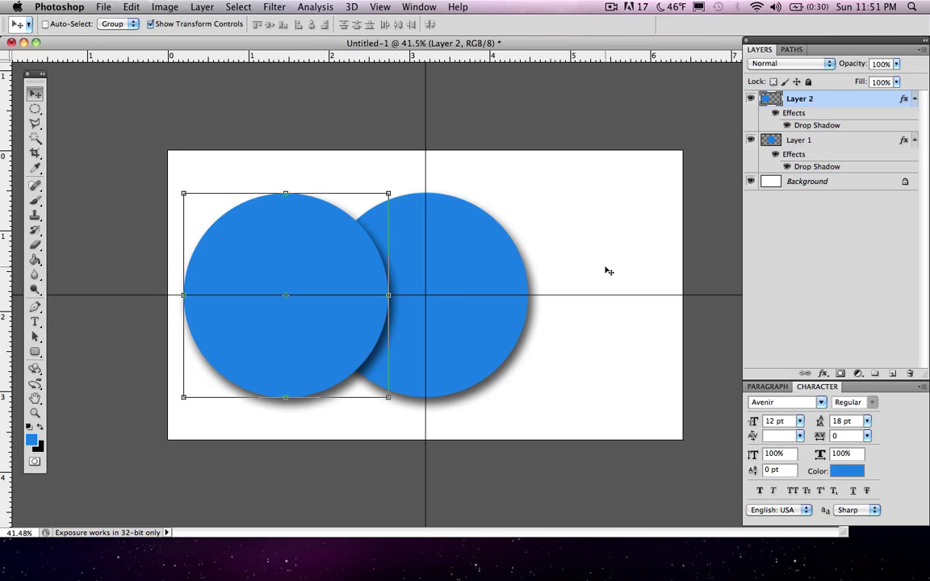
pyautogui.press('super+semicolon')
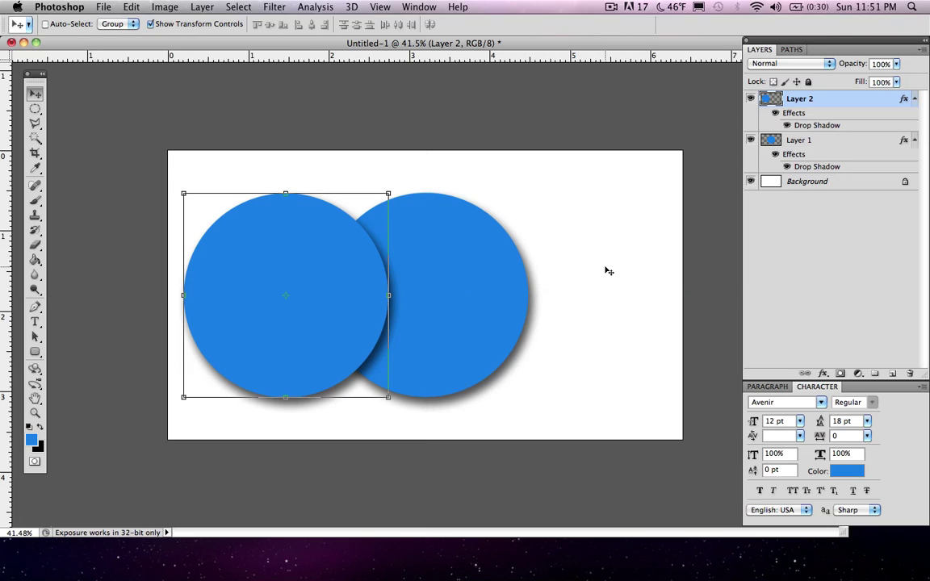
pyautogui.click(789, 288)
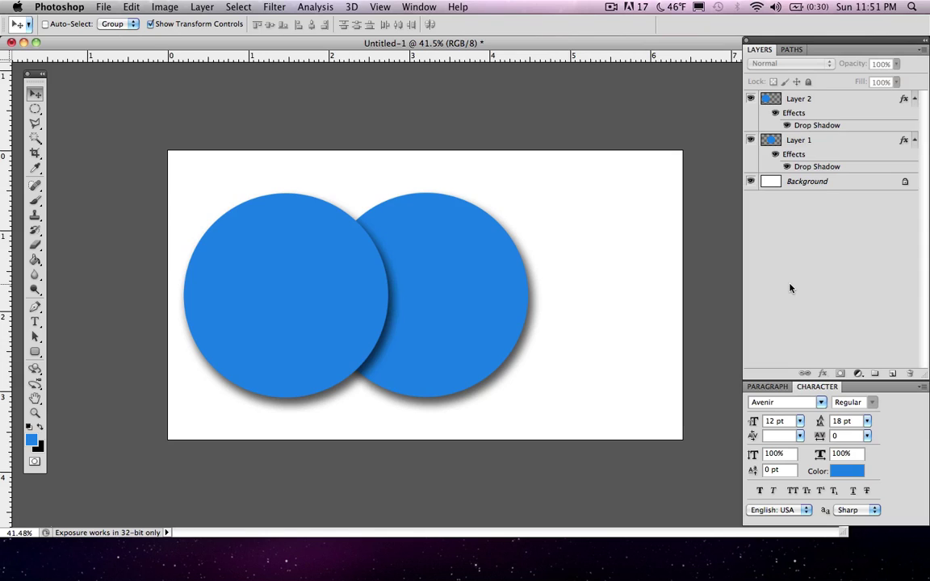
pyautogui.click(807, 100)
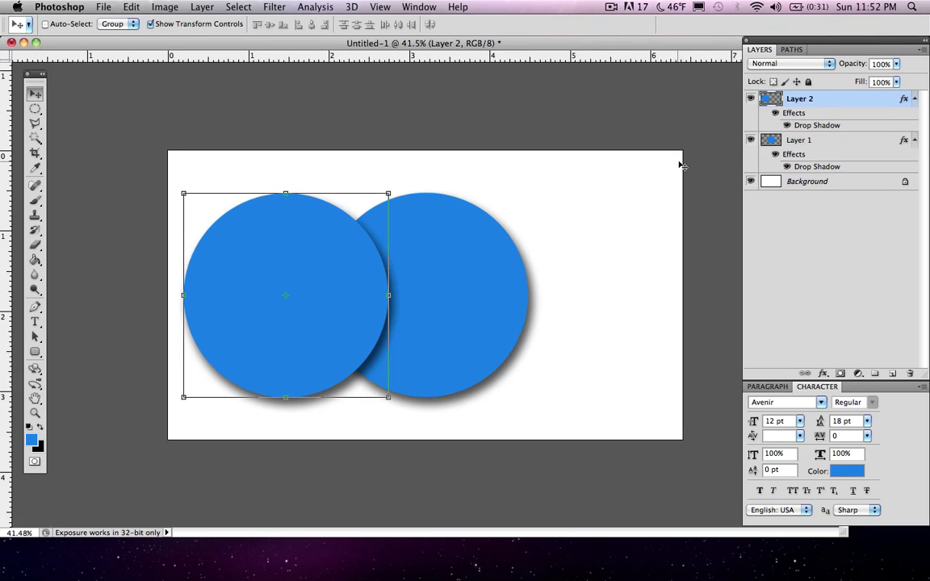
pyautogui.click(773, 141)
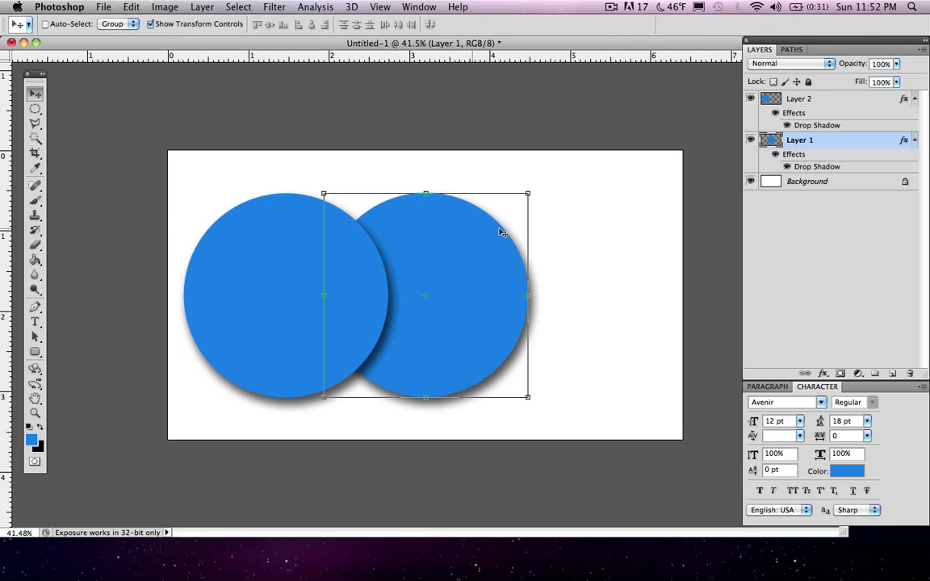
pyautogui.click(790, 237)
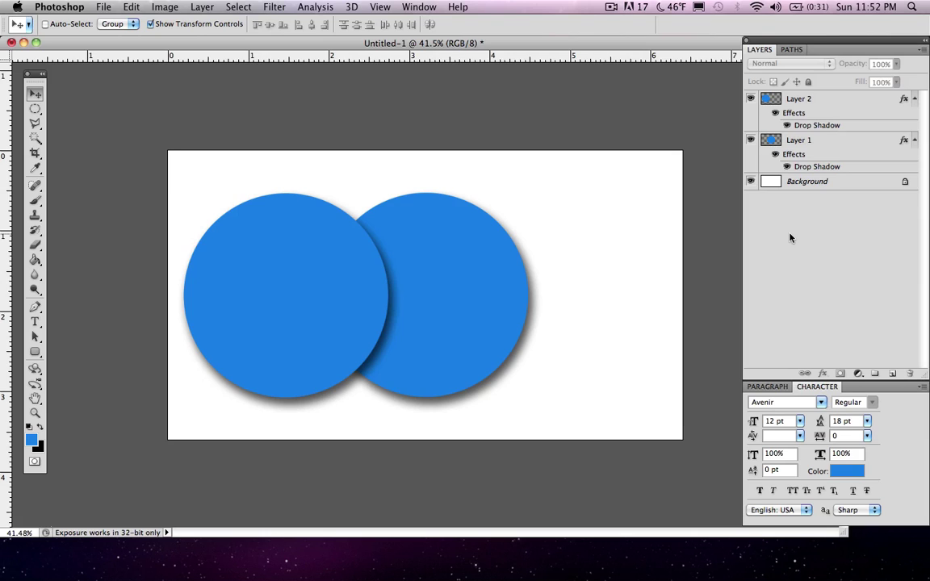
pyautogui.click(804, 146)
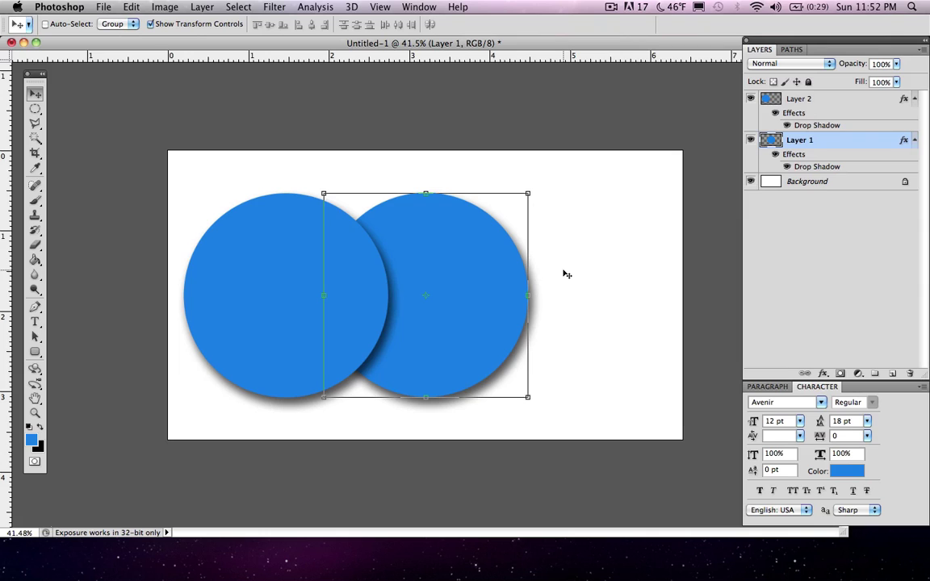
# Duplicate Layer 1 as Layer 3 and move it beneath Layer 1 in the stack
pyautogui.rightClick(799, 150)
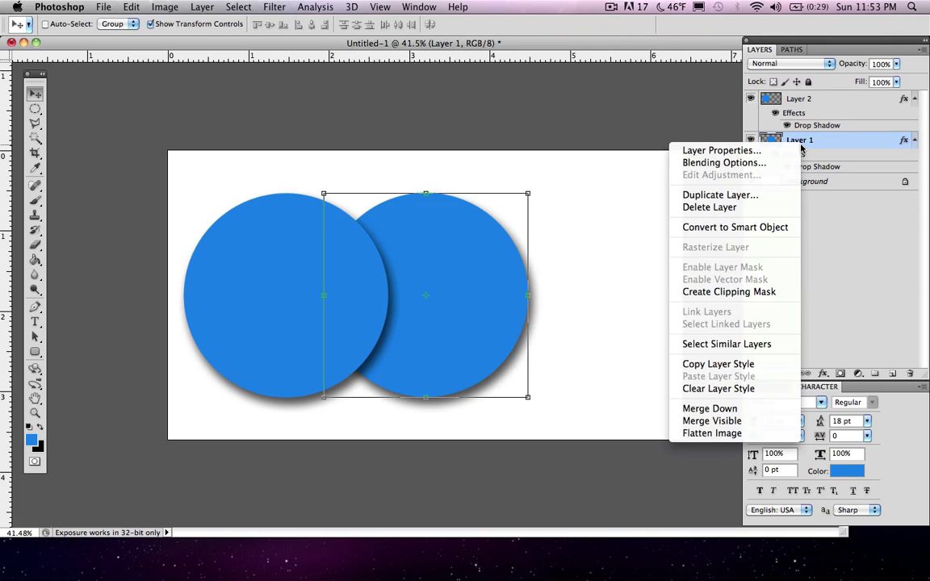
pyautogui.click(777, 197)
pyautogui.click(418, 237)
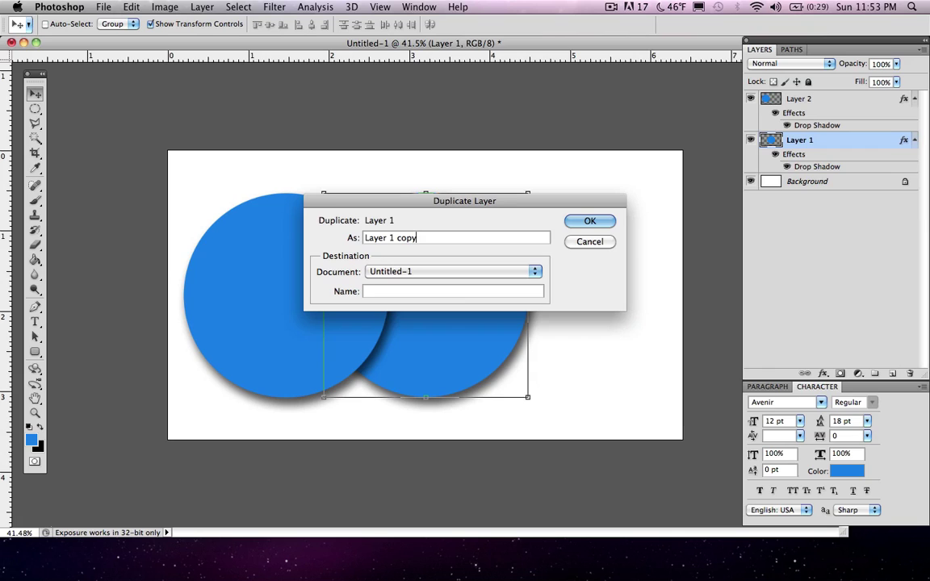
pyautogui.press('BackSpace')
pyautogui.press('BackSpace')
pyautogui.press('BackSpace')
pyautogui.press('BackSpace')
pyautogui.press('BackSpace')
pyautogui.press('BackSpace')
pyautogui.write('3')
pyautogui.press('Return')
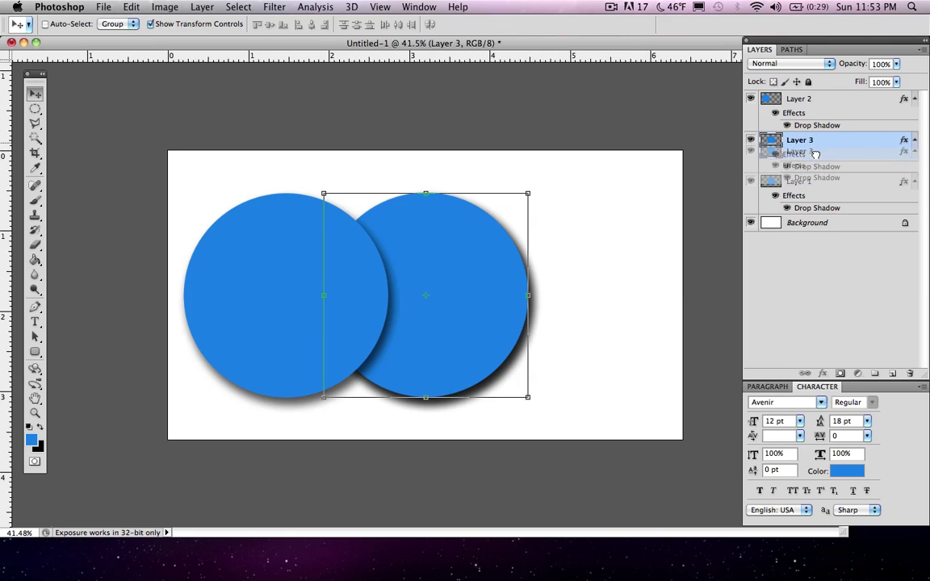
pyautogui.moveTo(815, 154); pyautogui.dragTo(798, 210)
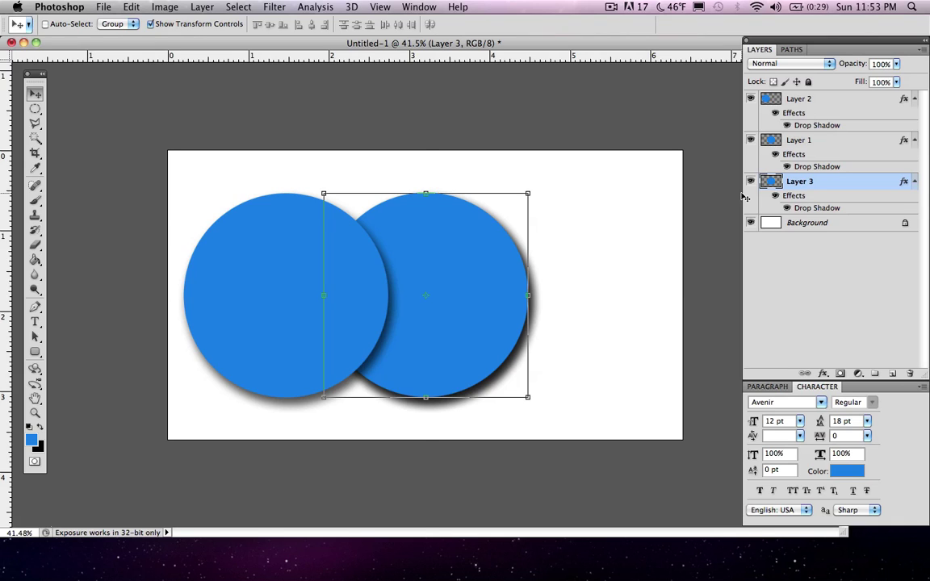
# With guides shown, move the Layer 3 circle right of the original, then hide the guides
pyautogui.press('super+semicolon')
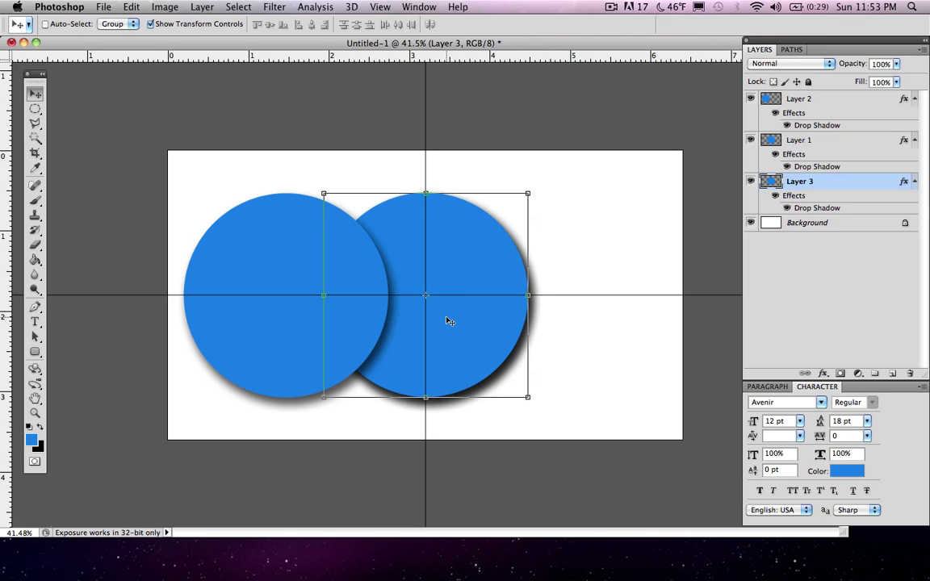
pyautogui.moveTo(450, 321); pyautogui.dragTo(572, 318)
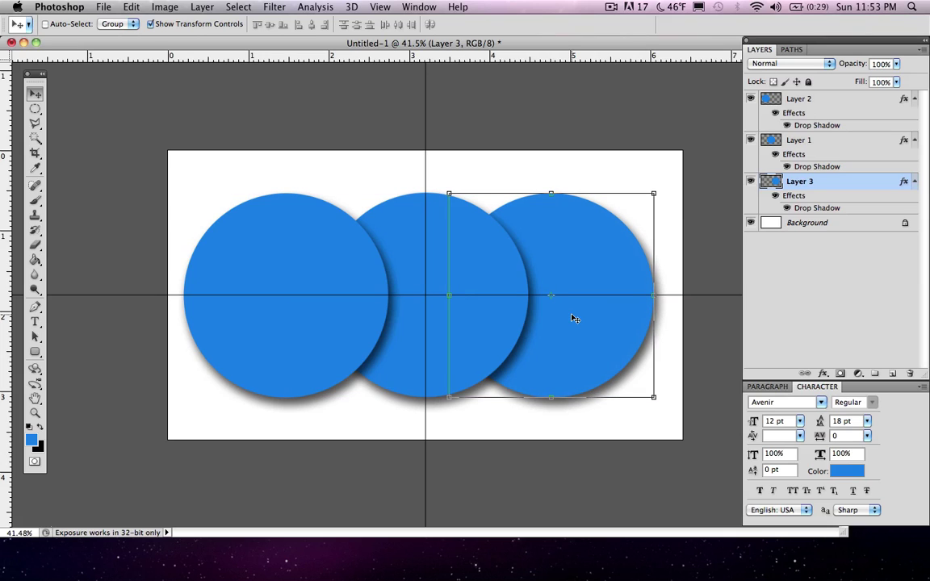
pyautogui.click(772, 317)
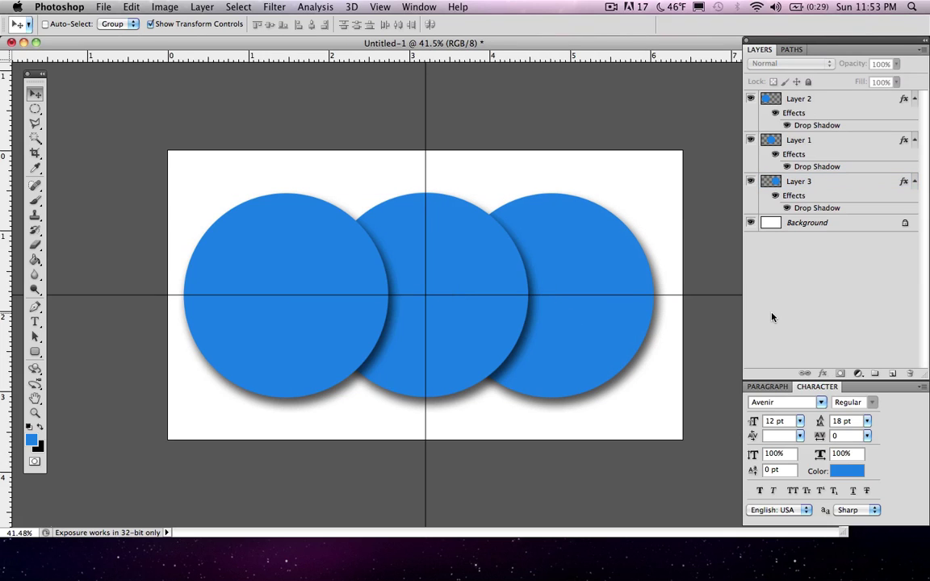
pyautogui.press('super+semicolon')
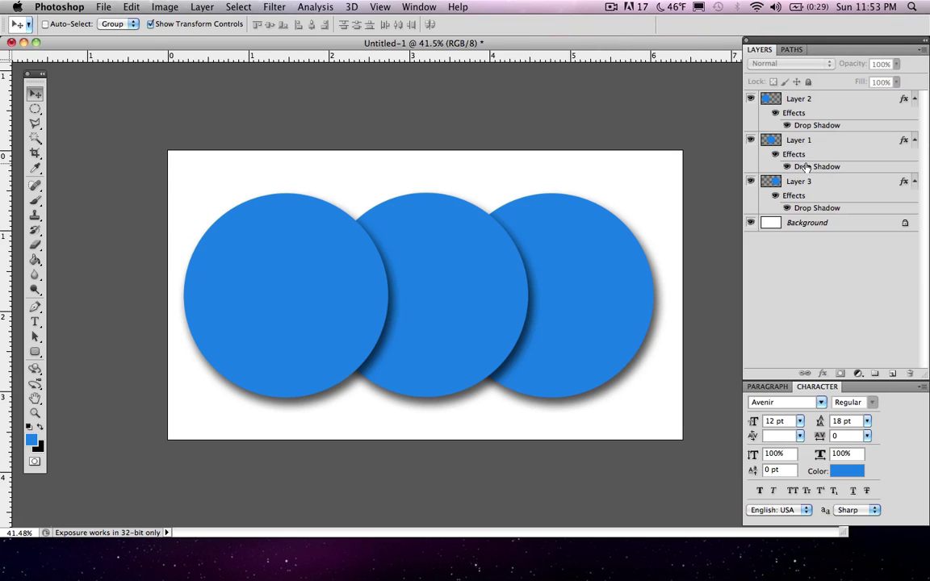
# Select Layer 3, Layer 1 and Layer 2 in turn
pyautogui.click(784, 181)
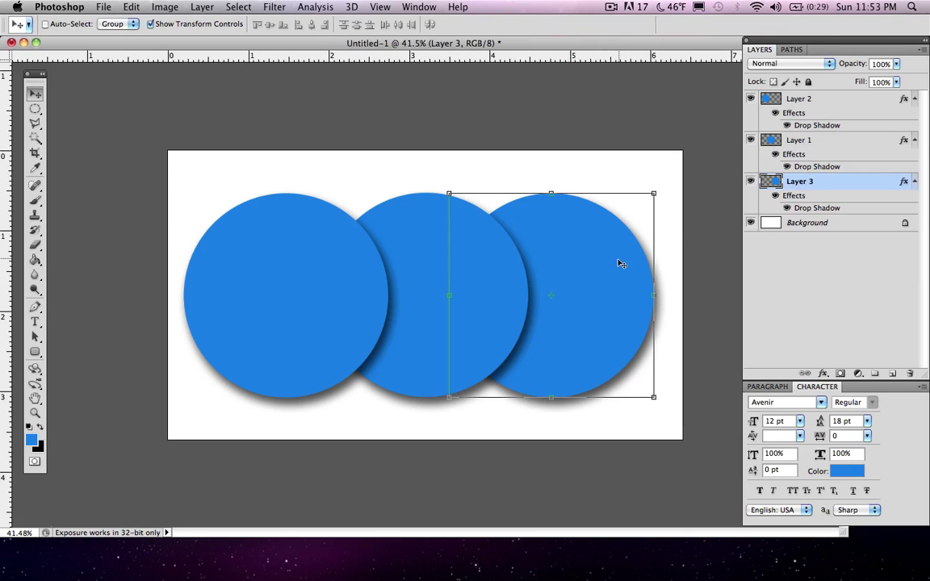
pyautogui.click(834, 144)
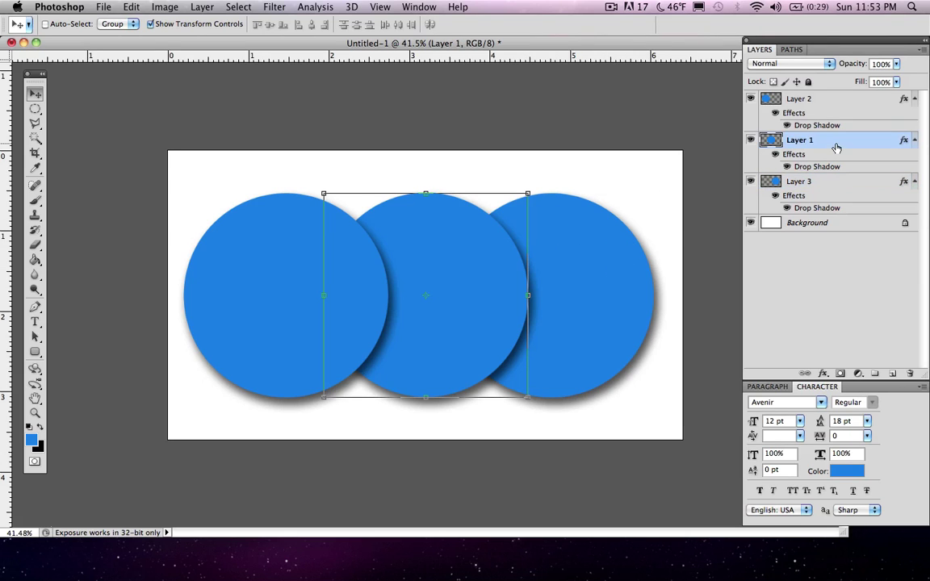
pyautogui.click(831, 103)
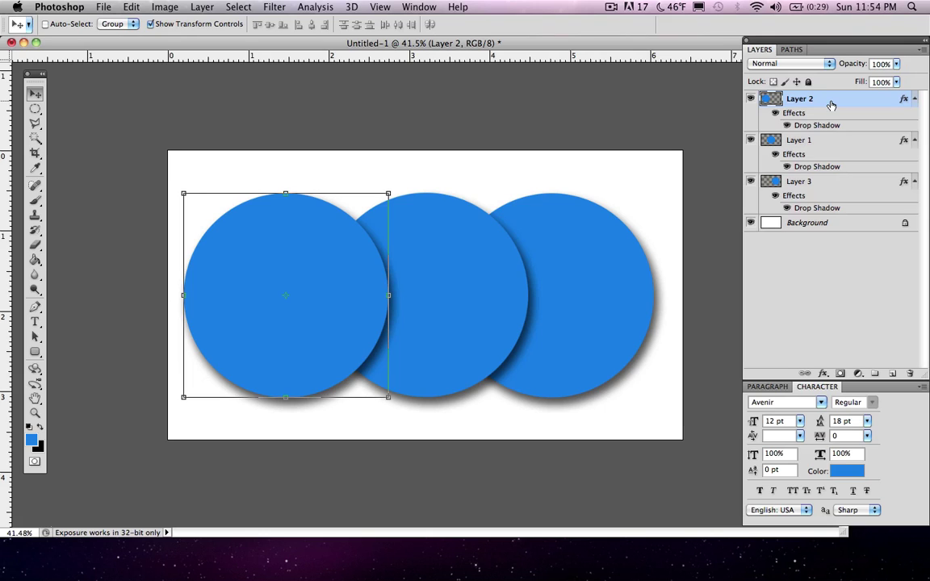
# Show the guides again and select Layer 1, Layer 3 and Layer 2 in turn
pyautogui.press('super+semicolon')
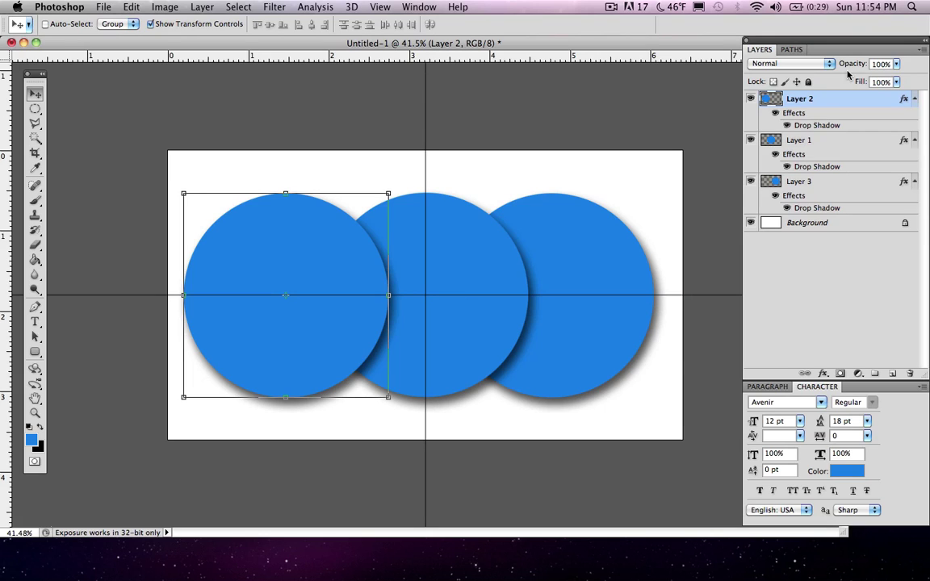
pyautogui.click(826, 140)
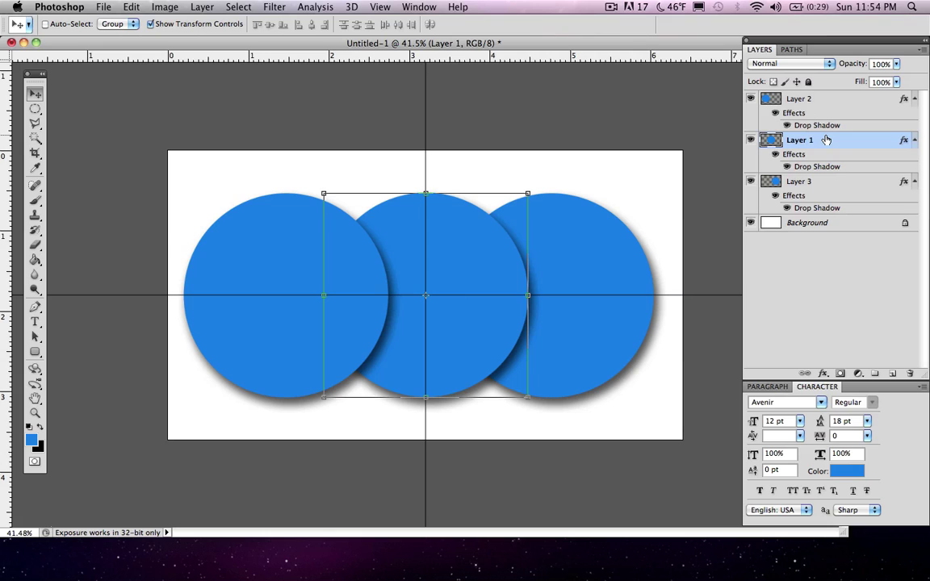
pyautogui.click(797, 182)
pyautogui.click(804, 98)
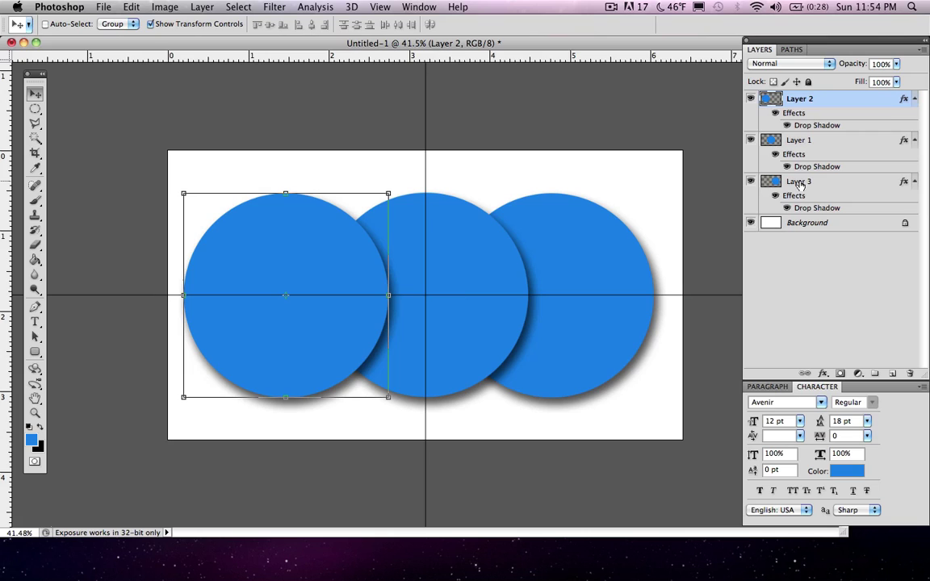
# Select Layers 1–3 together and nudge them right to centre the row
pyautogui.click(799, 185)
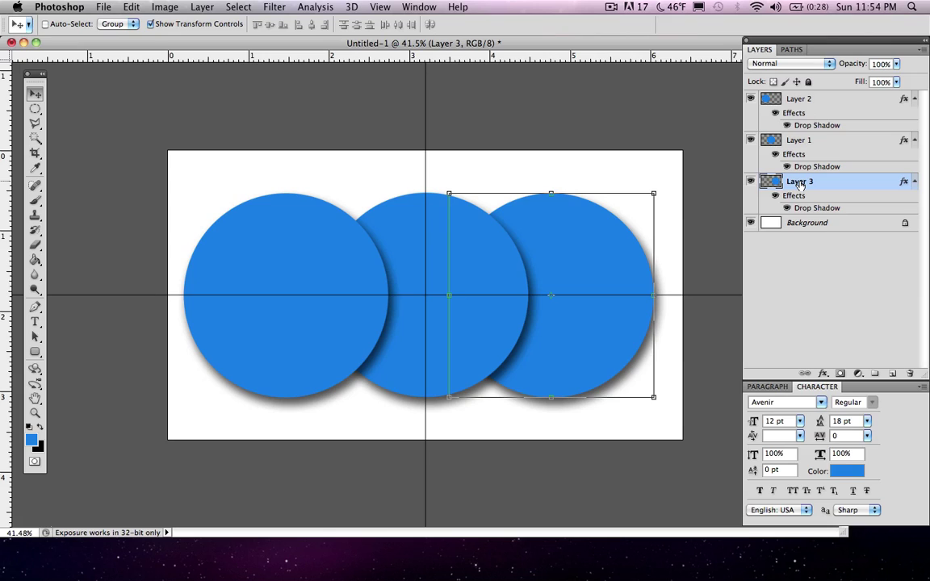
pyautogui.keyDown('shift'); pyautogui.click(808, 99); pyautogui.keyUp('shift')
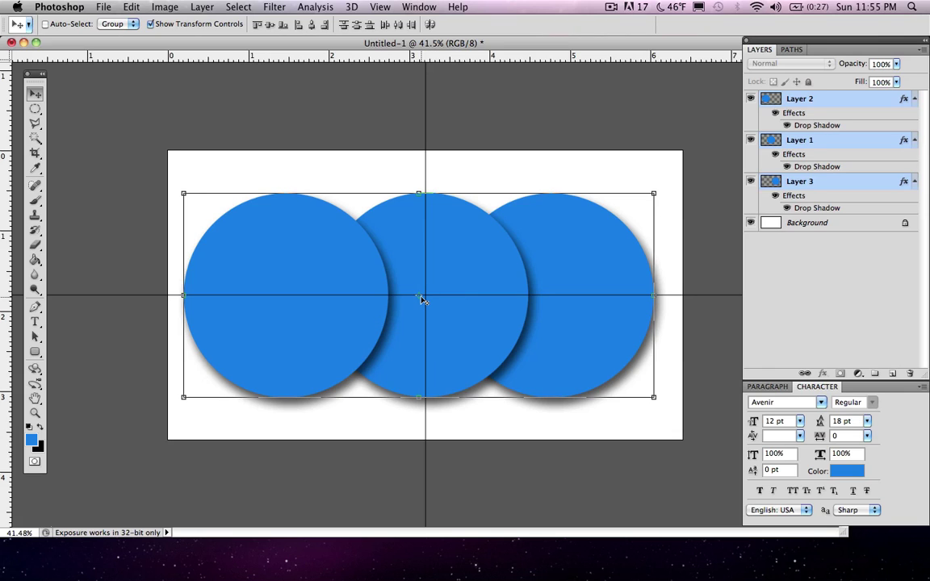
pyautogui.click(360, 326)
pyautogui.hotkey('shift', 'Right')
pyautogui.hotkey('shift', 'Right')
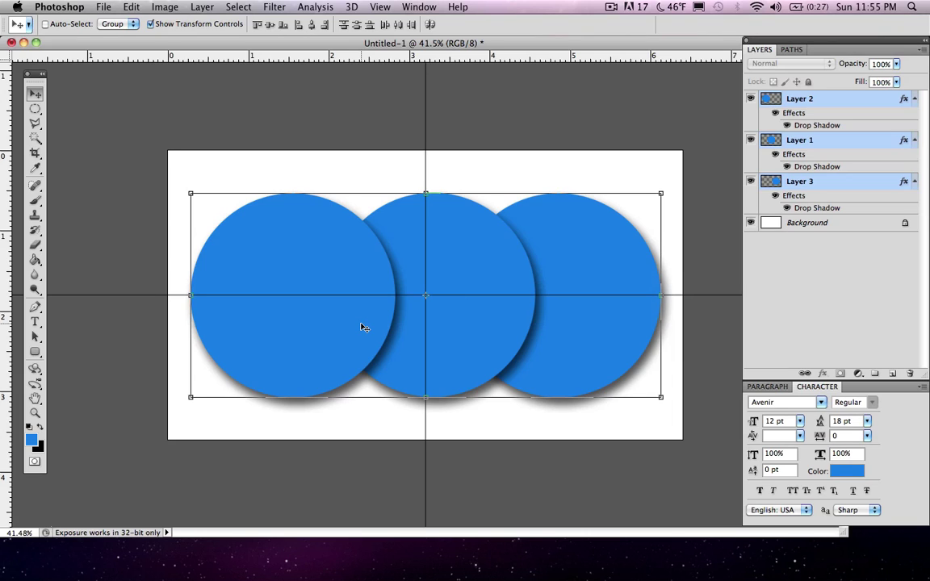
# Deselect the circle layers, then select Layer 1 and Layer 2
pyautogui.click(790, 343)
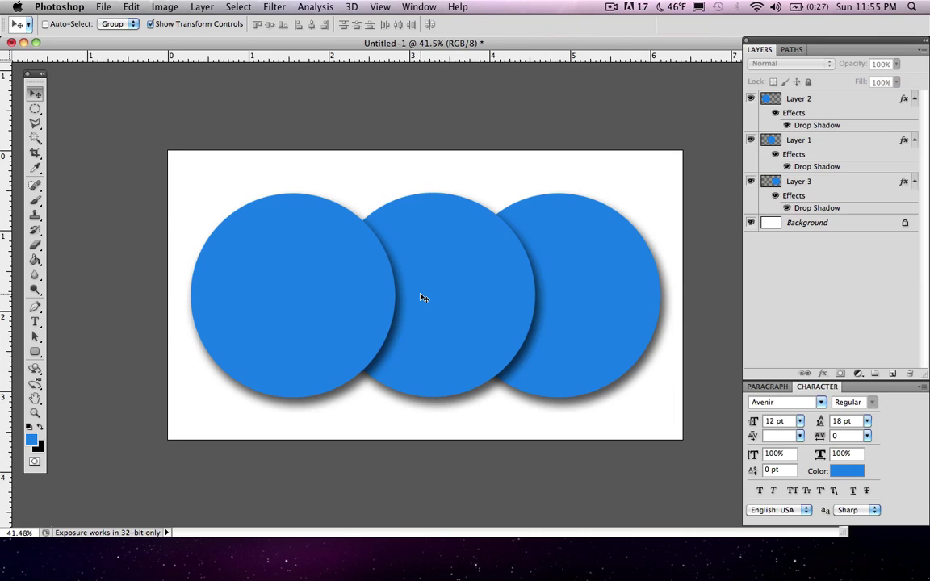
pyautogui.click(802, 150)
pyautogui.click(795, 105)
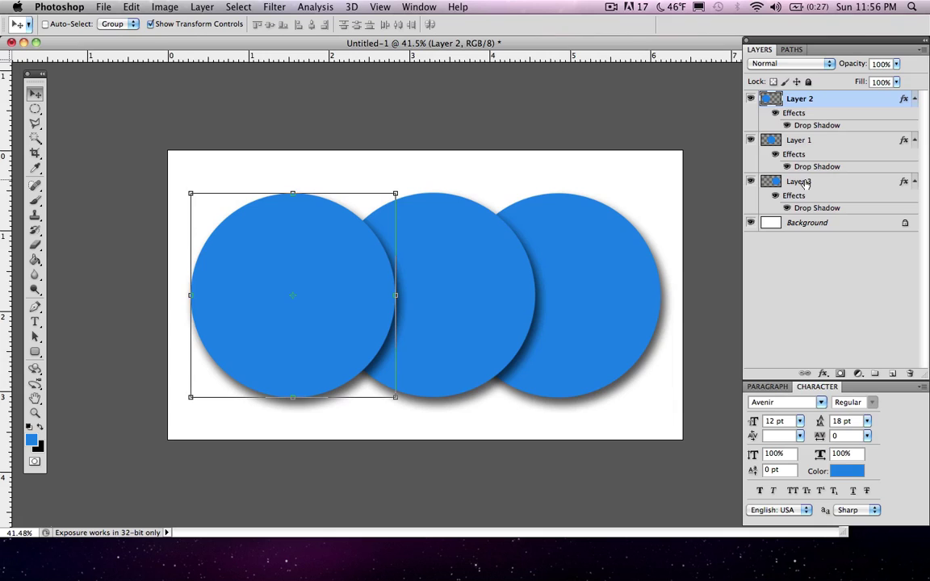
pyautogui.click(805, 183)
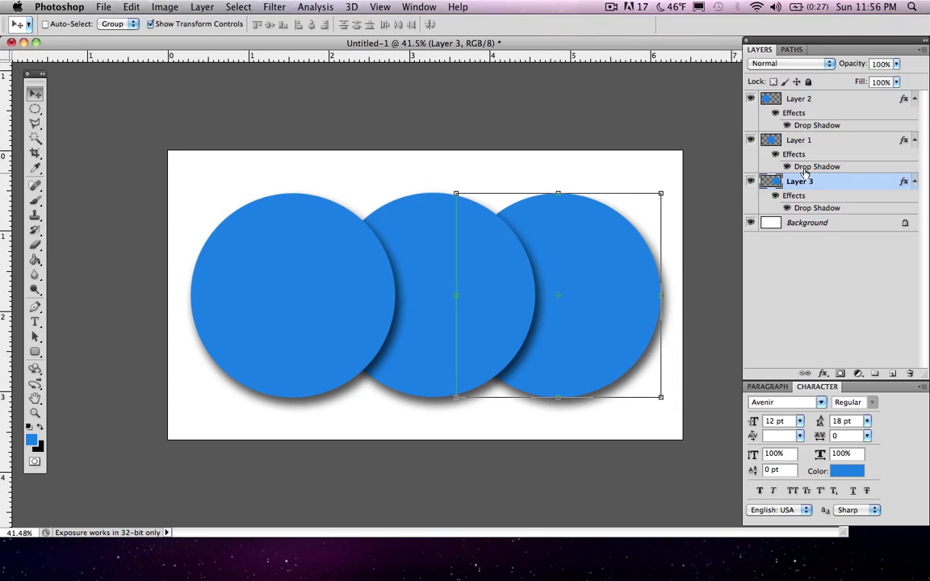
pyautogui.click(799, 105)
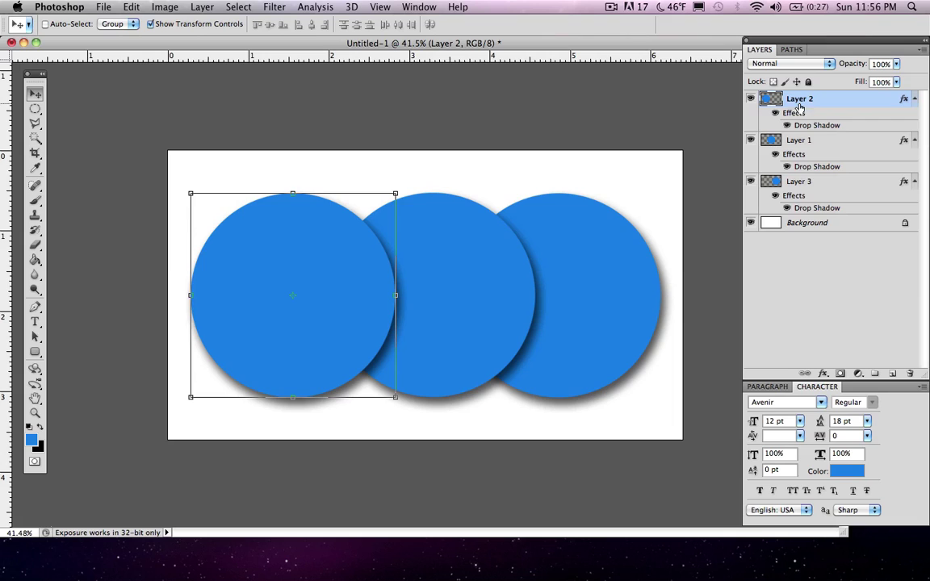
pyautogui.click(799, 183)
pyautogui.click(797, 144)
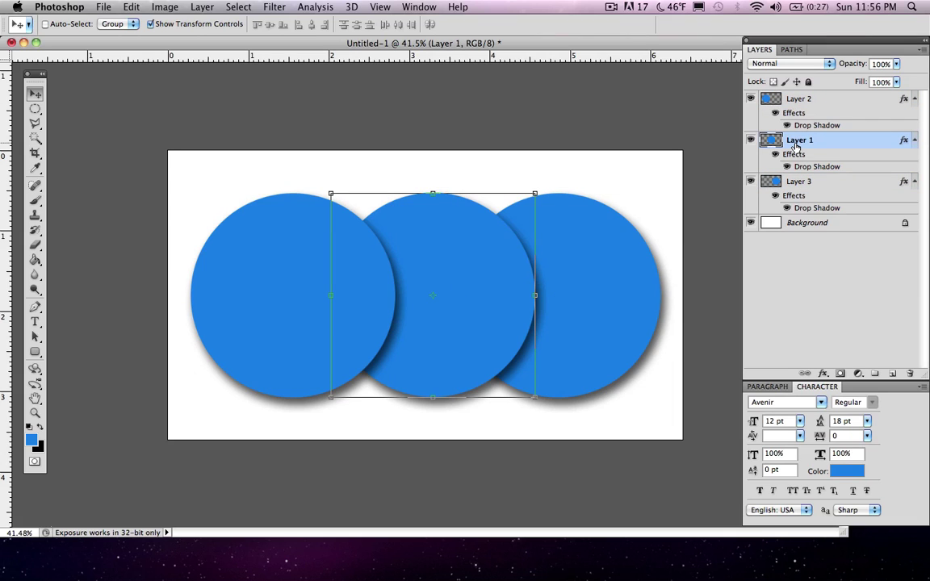
pyautogui.click(799, 100)
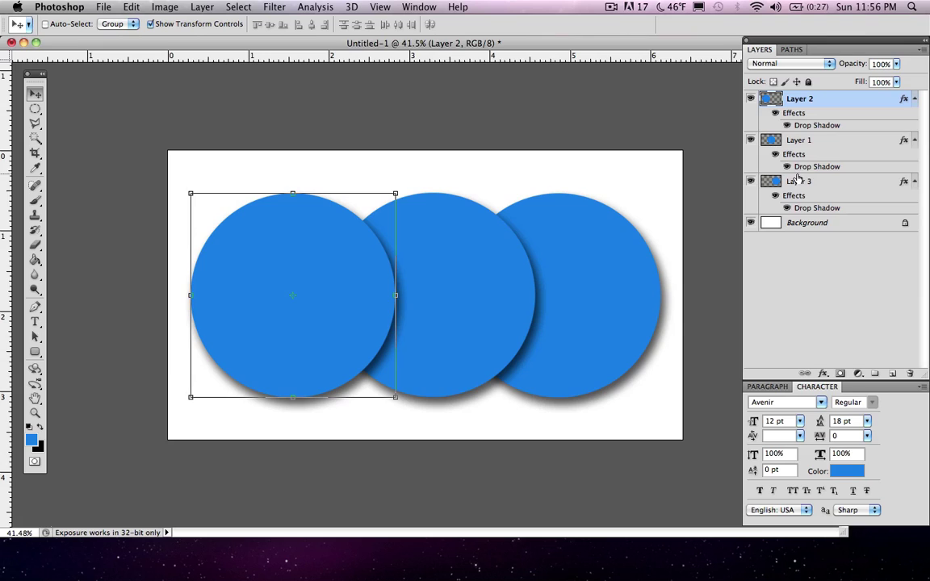
pyautogui.keyDown('shift'); pyautogui.click(798, 181); pyautogui.keyUp('shift')
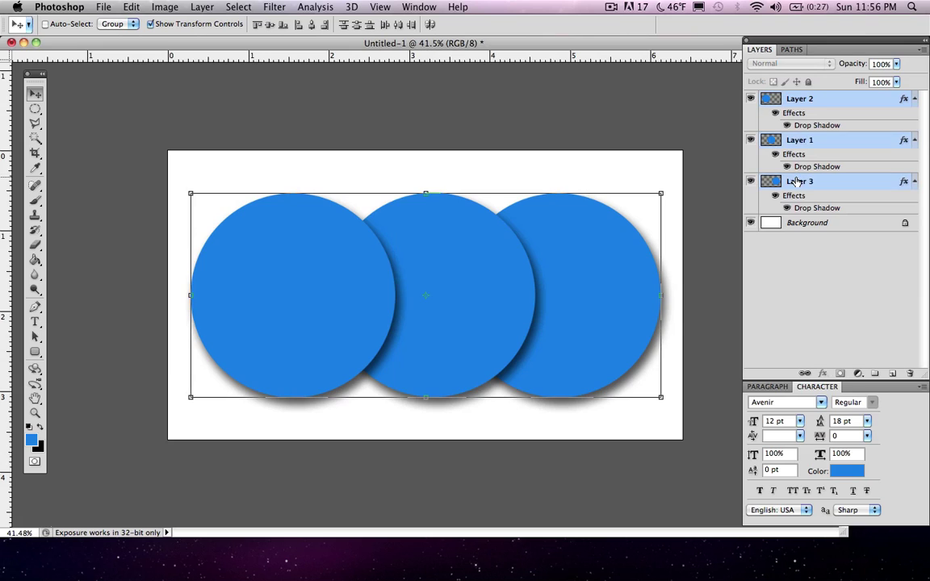
pyautogui.click(804, 101)
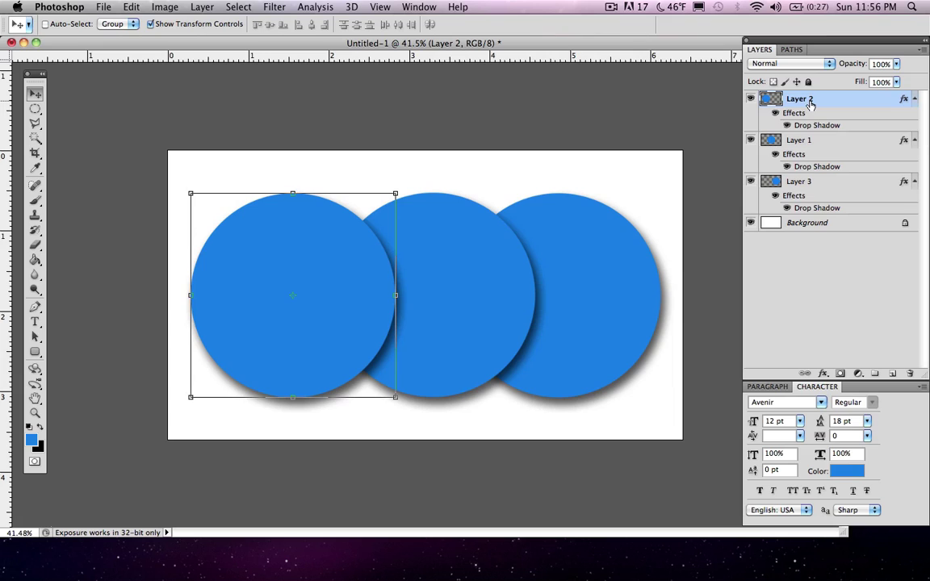
pyautogui.keyDown('super'); pyautogui.click(799, 182); pyautogui.keyUp('super')
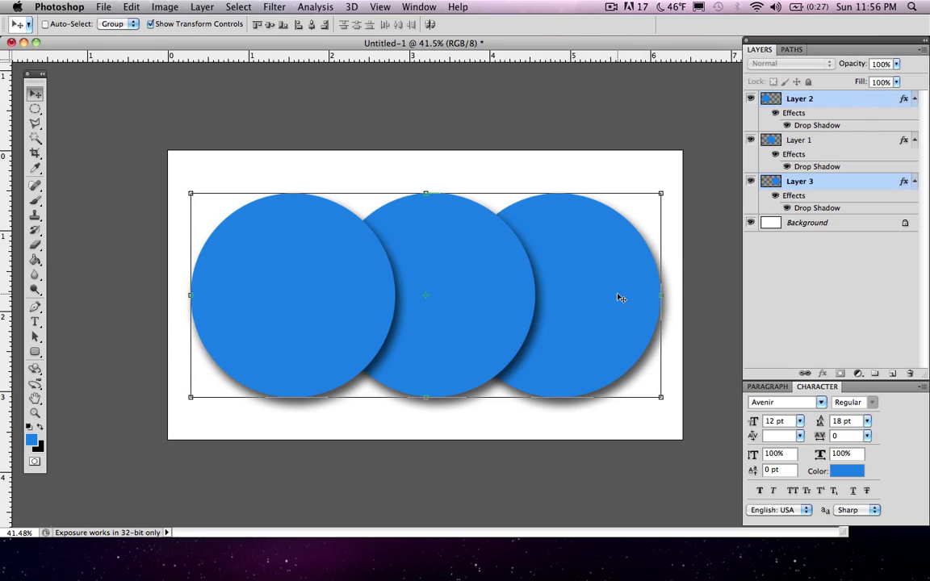
pyautogui.moveTo(620, 298); pyautogui.dragTo(668, 299)
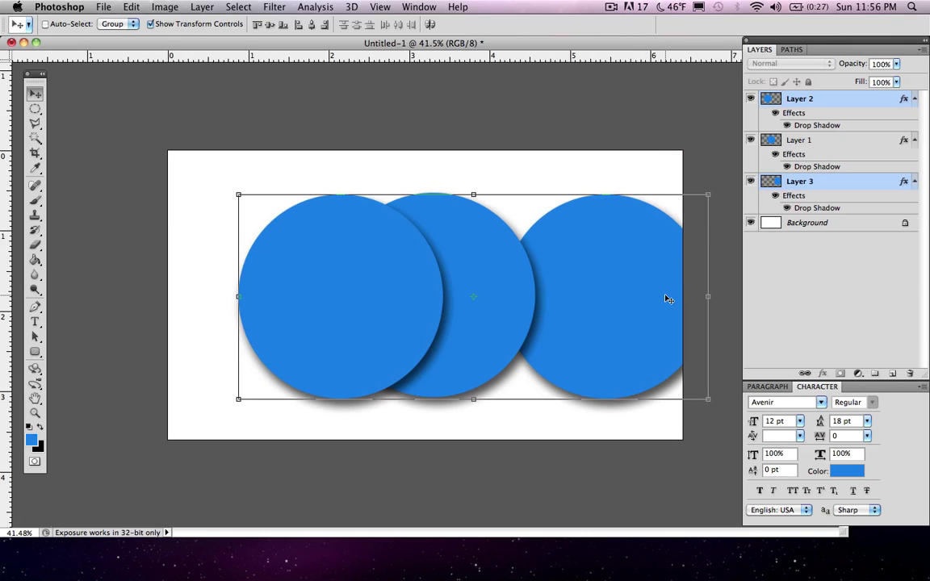
pyautogui.click(837, 248)
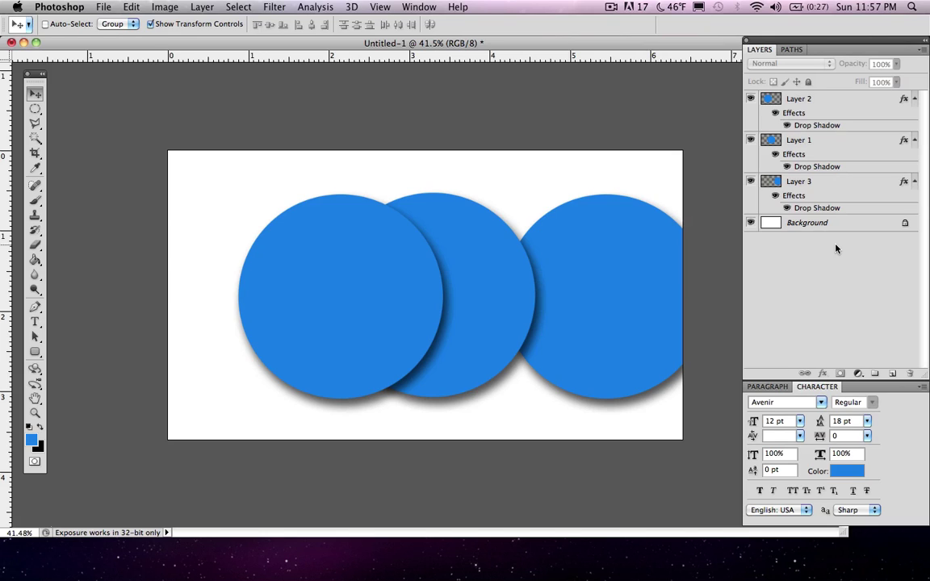
pyautogui.press('super+semicolon')
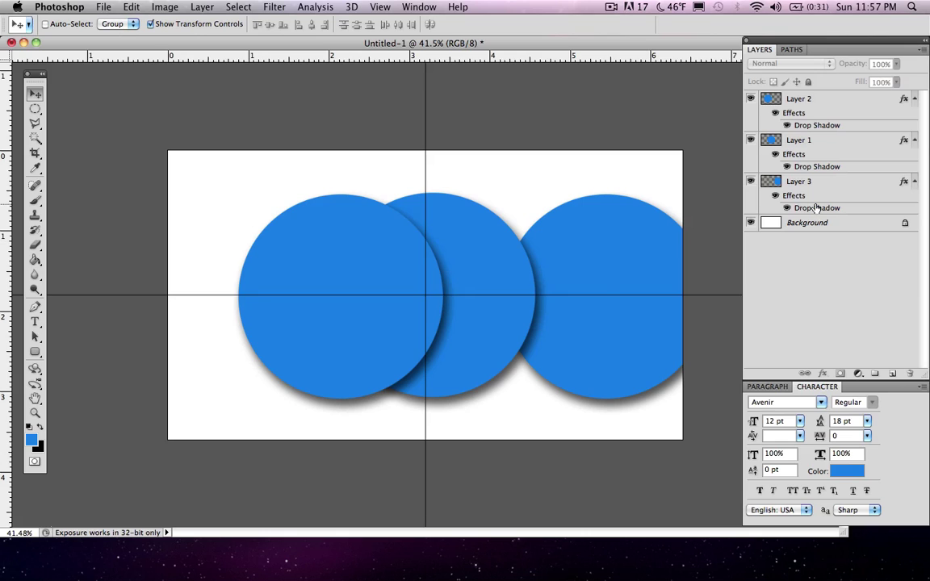
pyautogui.click(803, 183)
pyautogui.keyDown('shift'); pyautogui.click(798, 103); pyautogui.keyUp('shift')
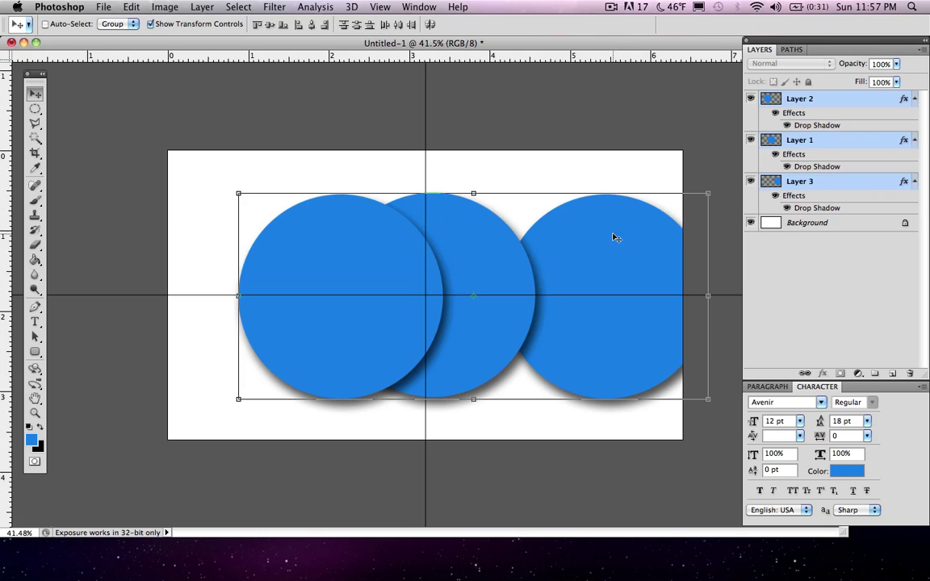
pyautogui.moveTo(613, 238); pyautogui.dragTo(570, 235)
pyautogui.click(766, 275)
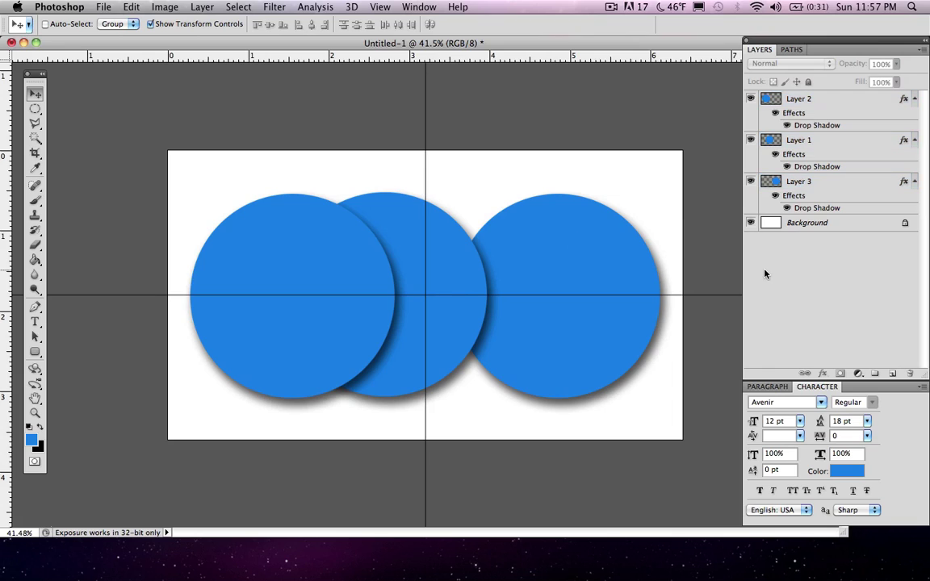
pyautogui.press('super+semicolon')
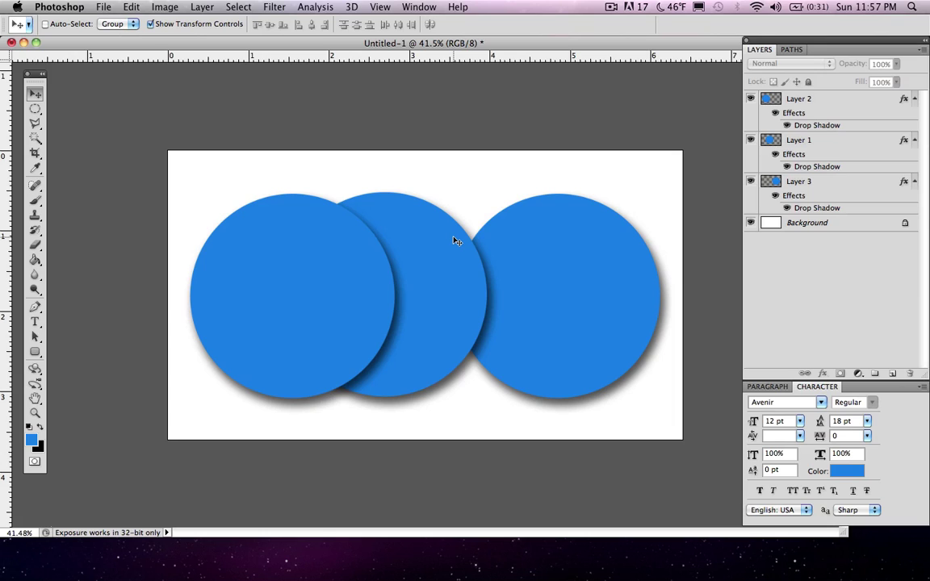
# Restore the circles' earlier even spacing with Cmd+Alt+A and deselect the layers
pyautogui.press('super+alt+a')
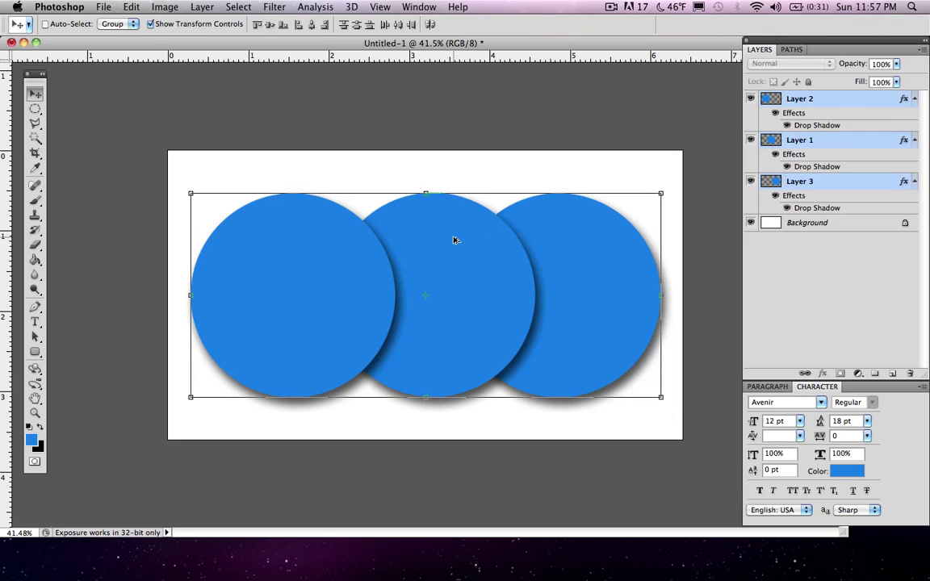
pyautogui.click(768, 284)
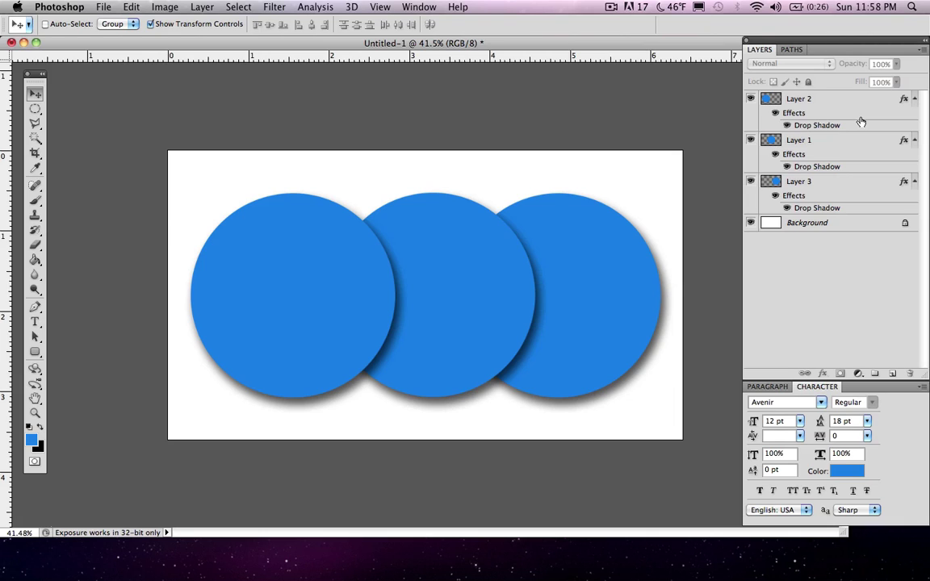
# Create Group 1 and drag Layers 2, 1 and 3 into it
pyautogui.click(875, 375)
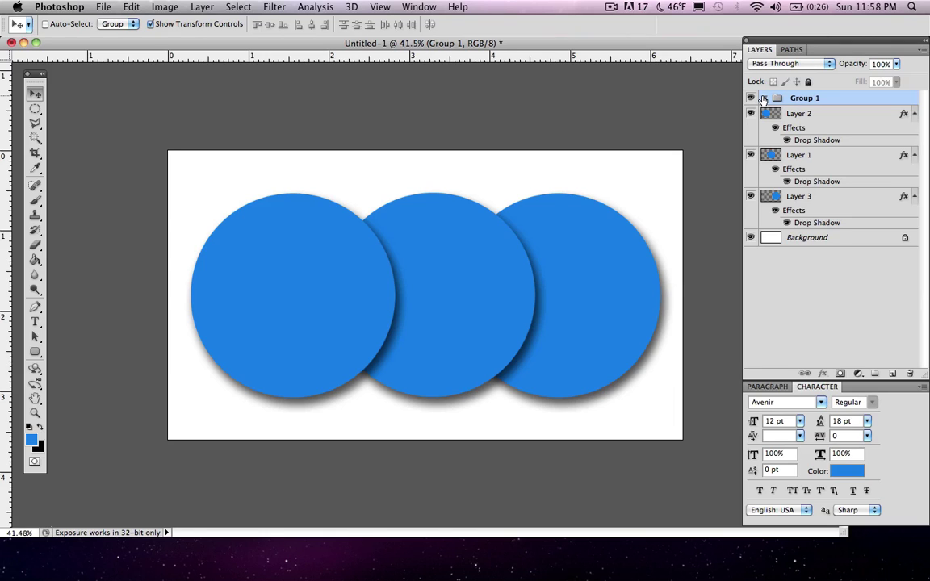
pyautogui.click(826, 122)
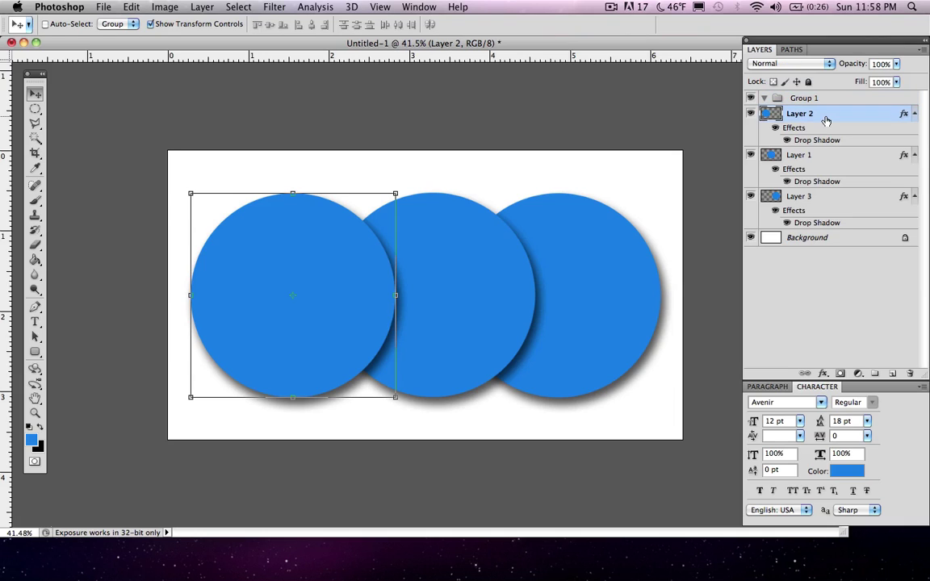
pyautogui.keyDown('shift'); pyautogui.click(831, 200); pyautogui.keyUp('shift')
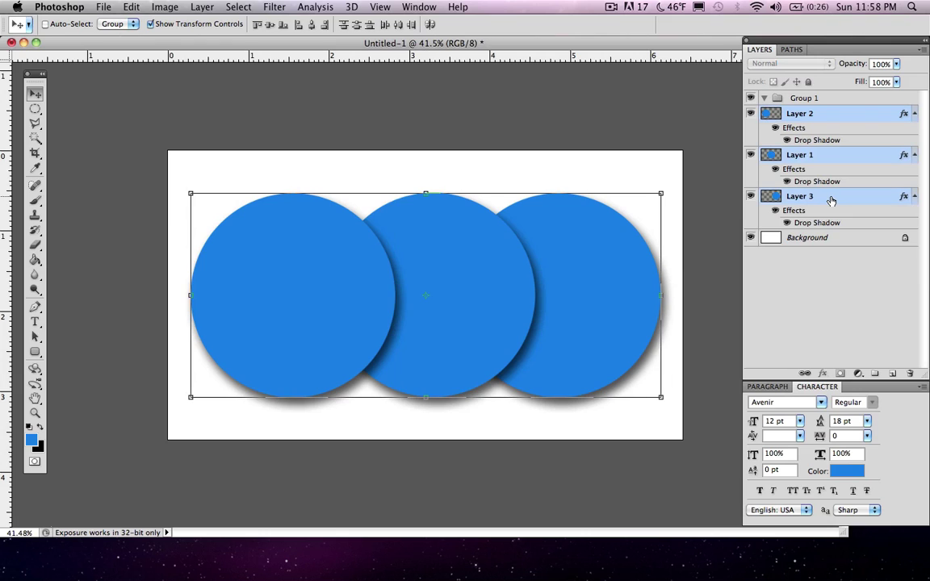
pyautogui.moveTo(808, 113); pyautogui.dragTo(801, 98)
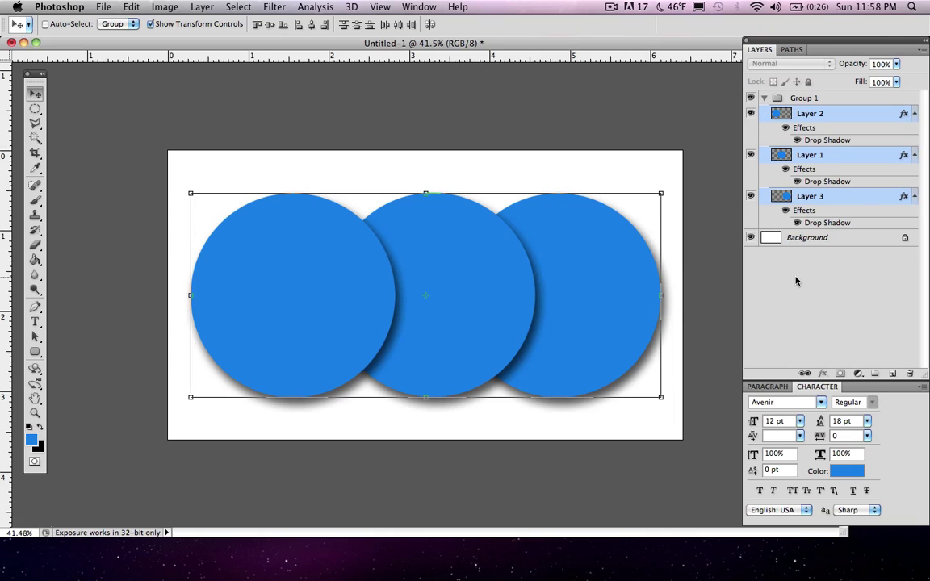
# Collapse Group 1 and rename it 'Blue Circles'
pyautogui.click(764, 99)
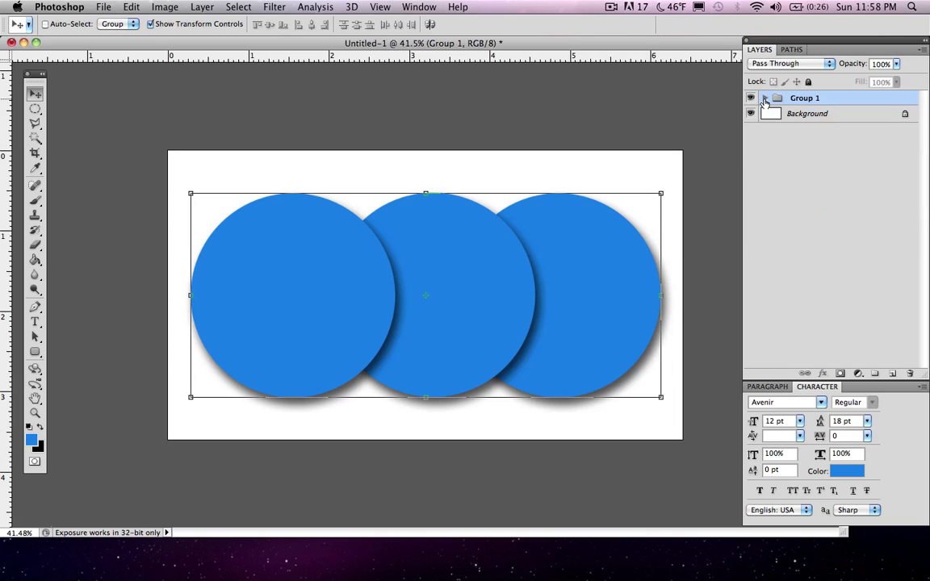
pyautogui.click(774, 140)
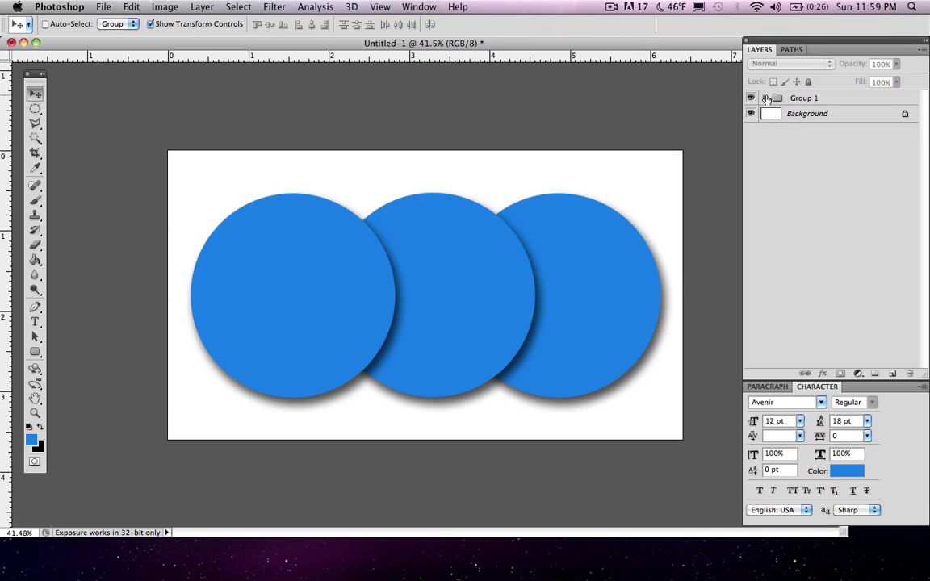
pyautogui.doubleClick(802, 98)
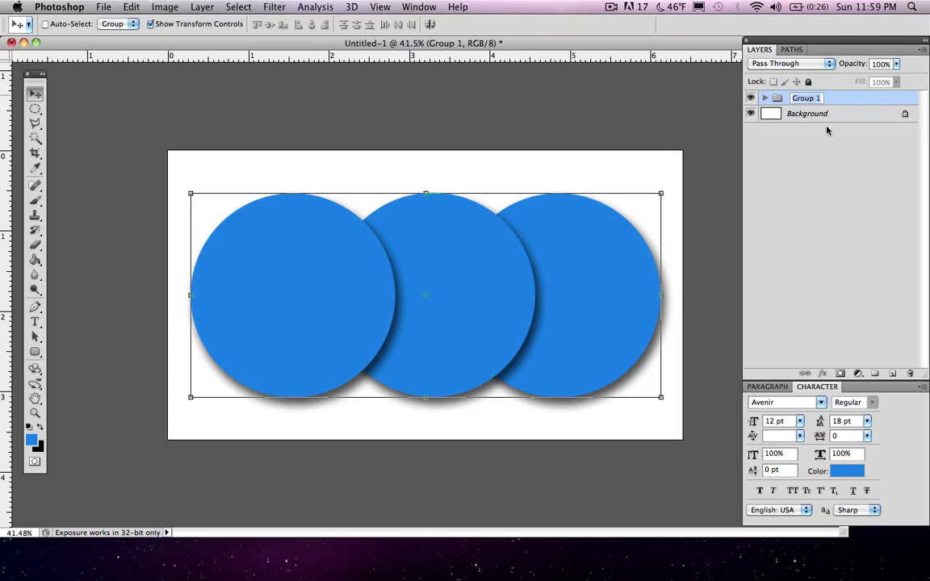
pyautogui.write('Blue Circles')
pyautogui.press('Return')
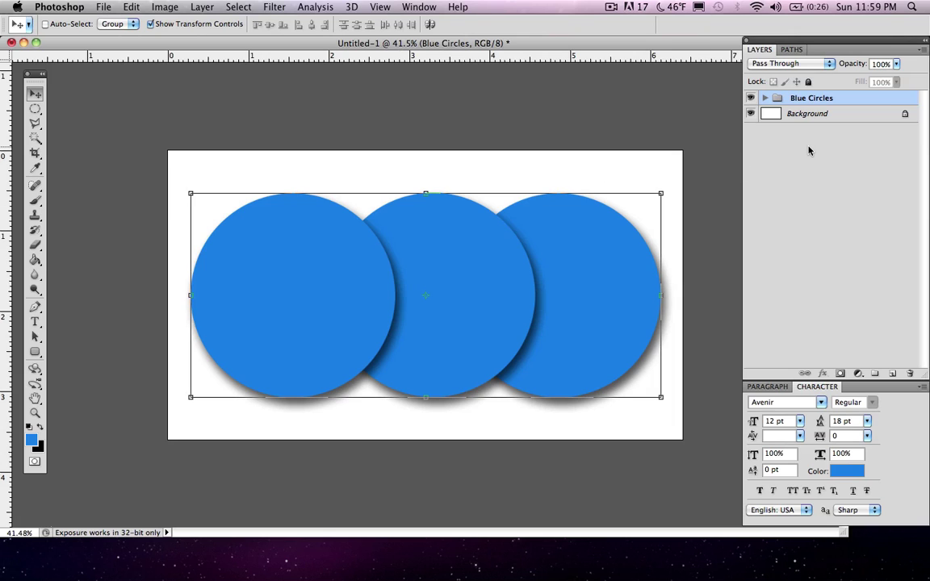
pyautogui.click(765, 98)
pyautogui.click(750, 113)
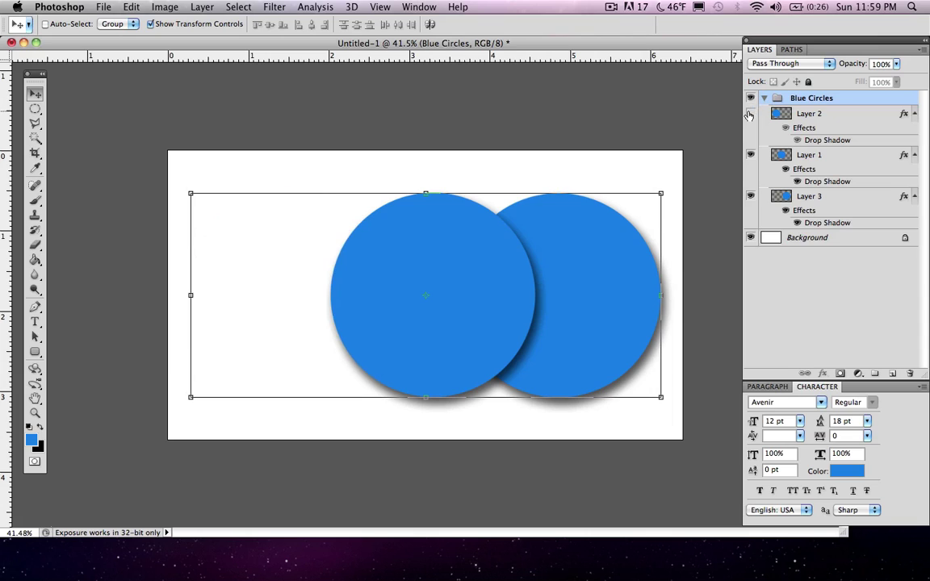
pyautogui.click(750, 154)
pyautogui.click(751, 197)
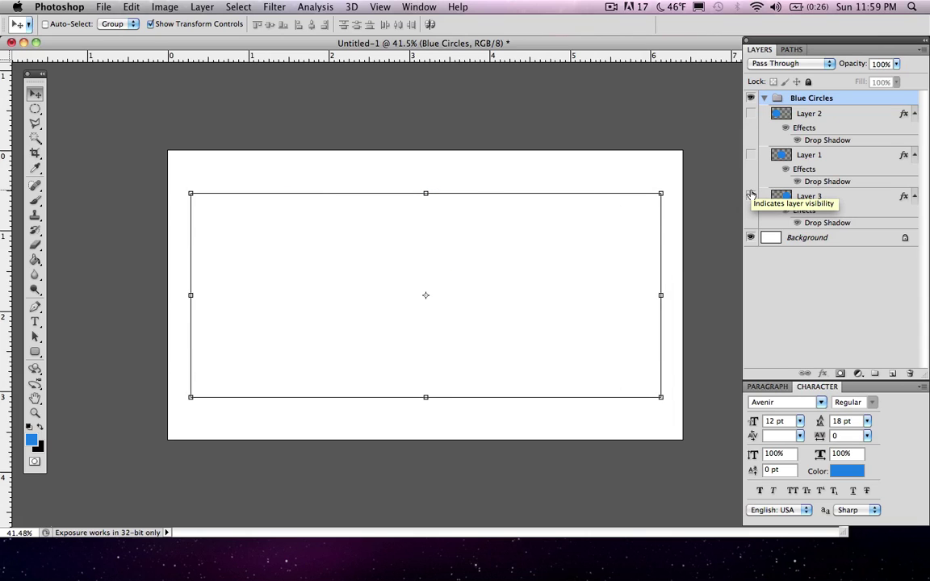
pyautogui.click(750, 113)
pyautogui.click(751, 154)
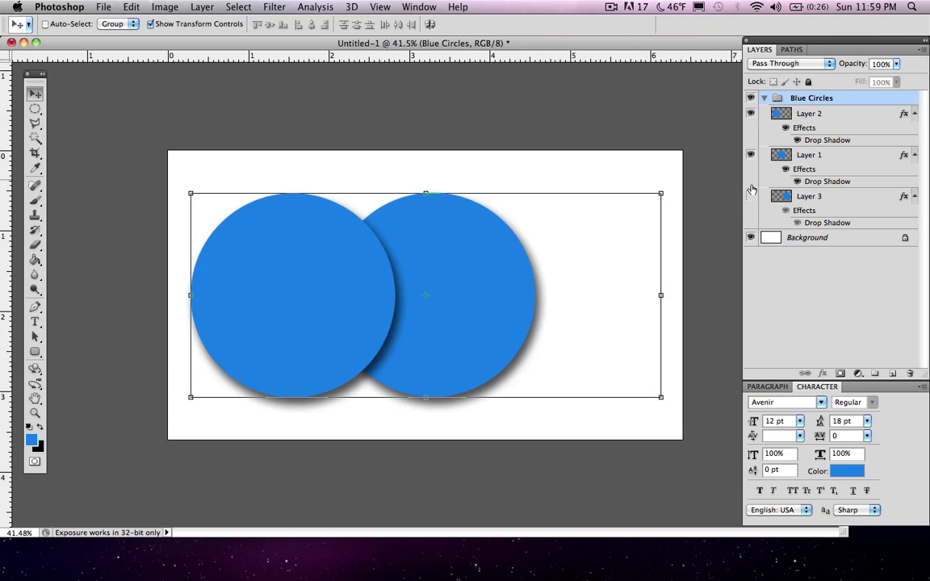
pyautogui.click(751, 196)
pyautogui.click(763, 98)
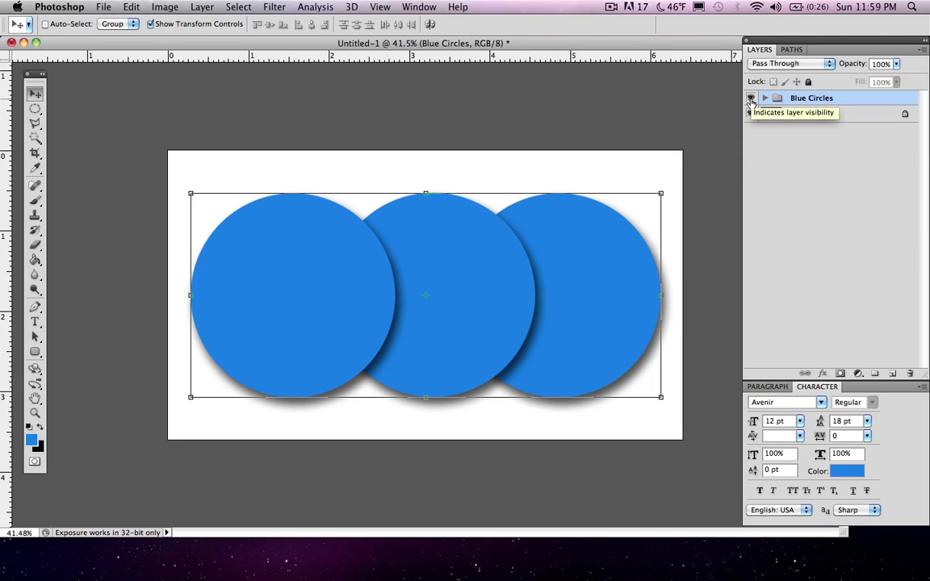
pyautogui.click(751, 98)
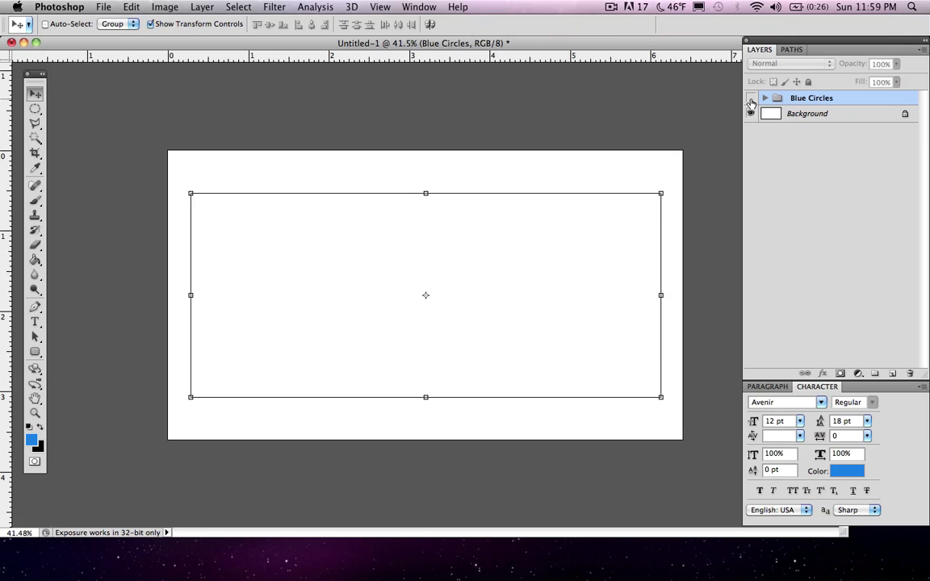
pyautogui.click(751, 99)
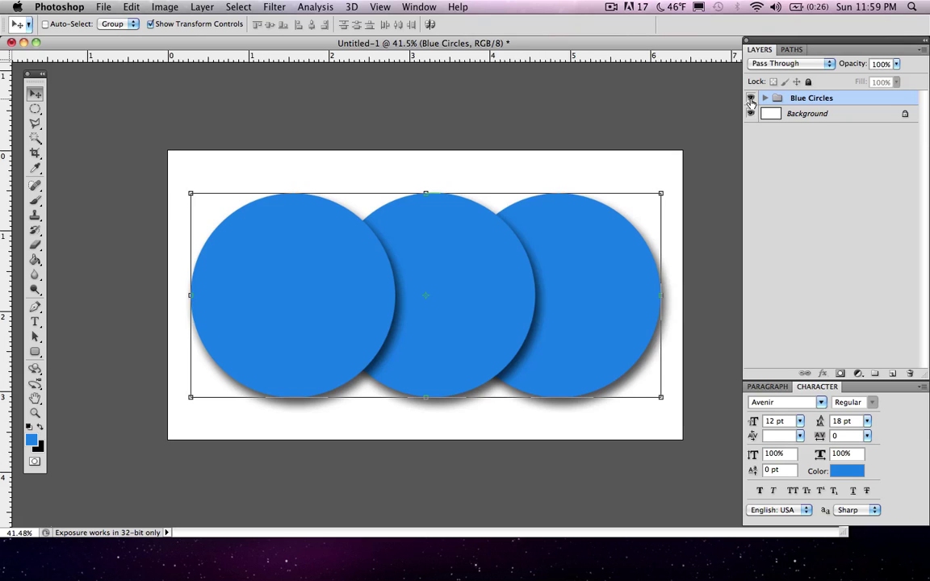